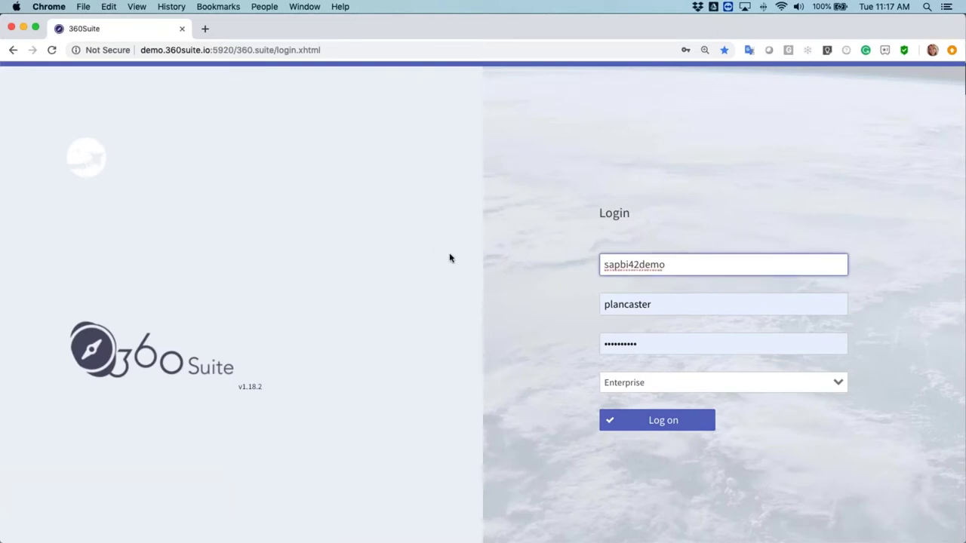
- Log on to the sapbi42demo CMS with the prefilled Enterprise credentials and open the list of backup tasks
click(661, 427)
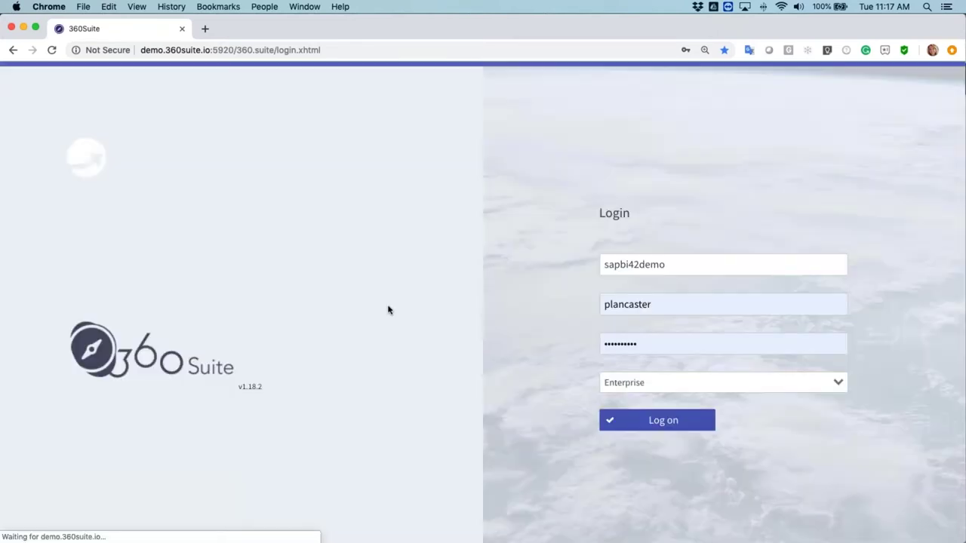
click(97, 82)
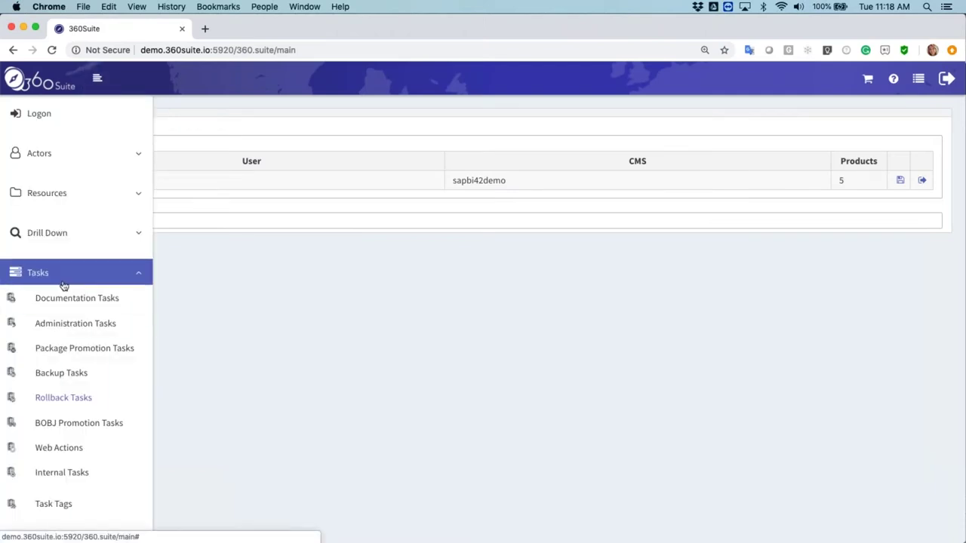
click(104, 375)
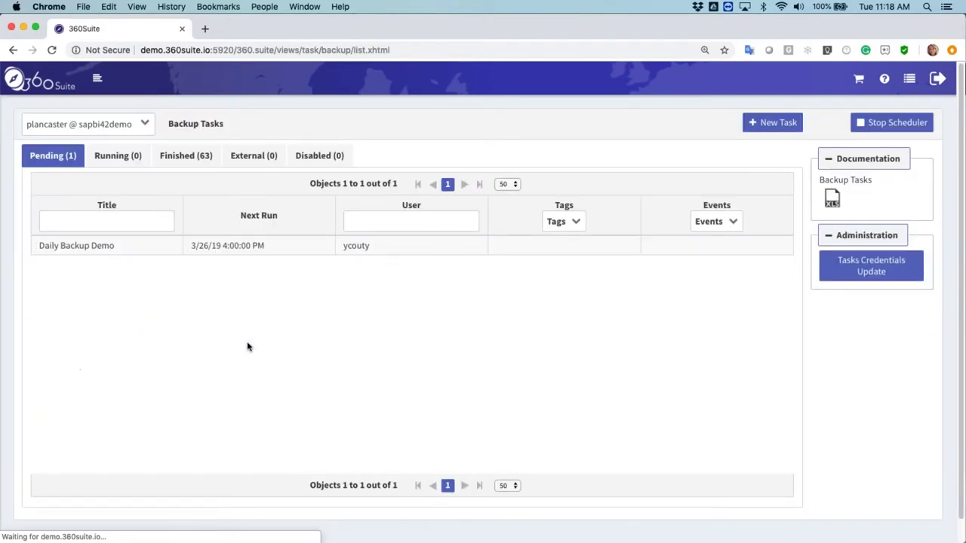
- Open the Daily Backup Demo task, examine its frequency, backup kinds, backup options and notifications, and close it without changes
click(133, 253)
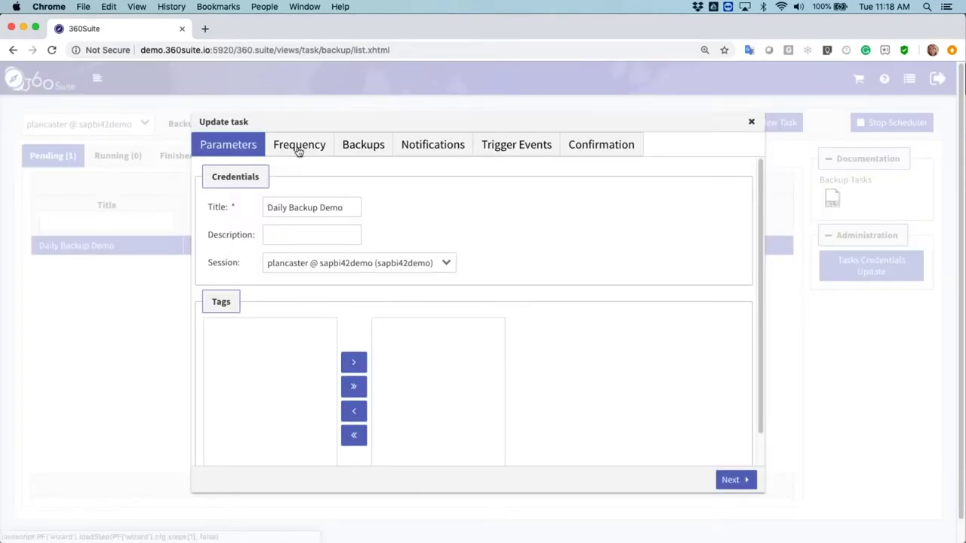
click(298, 151)
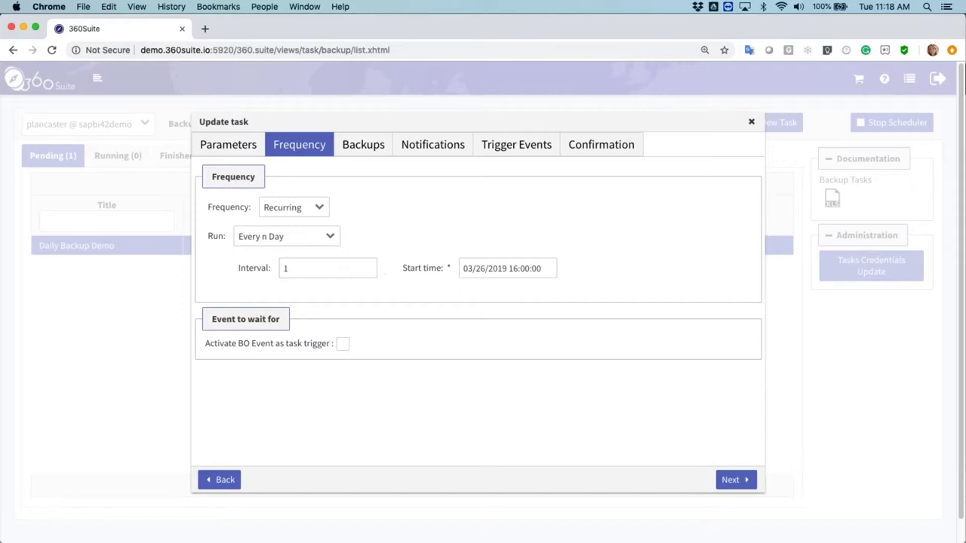
click(363, 144)
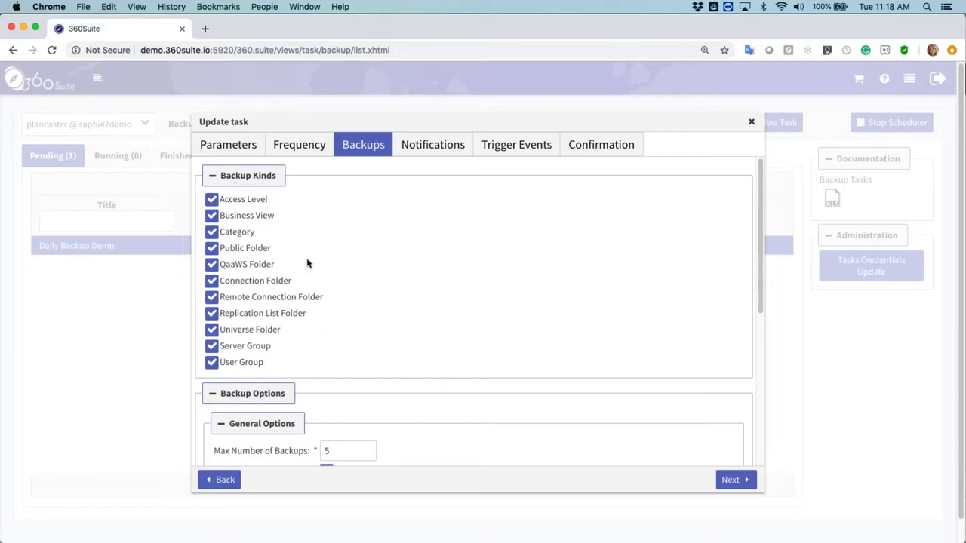
scroll(339, 346, down, 1)
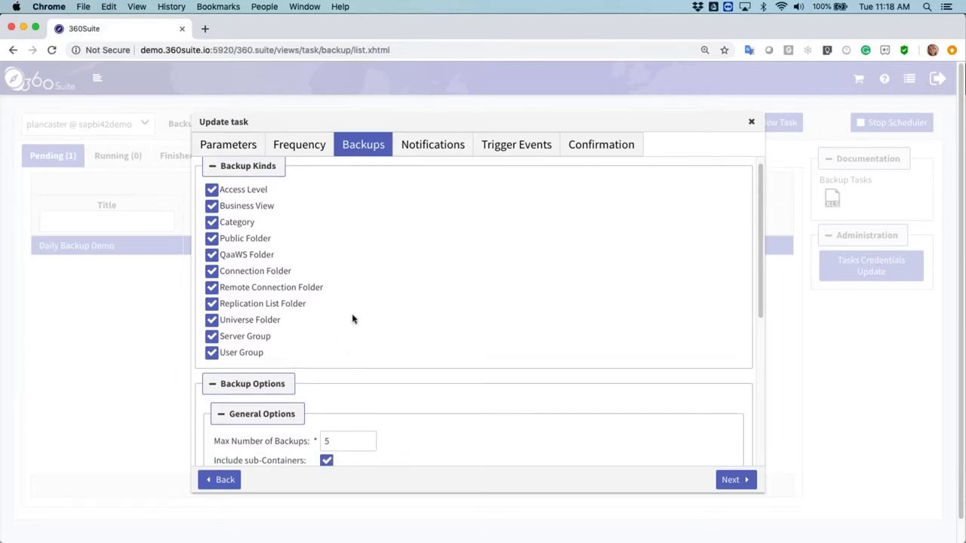
scroll(353, 320, down, 5)
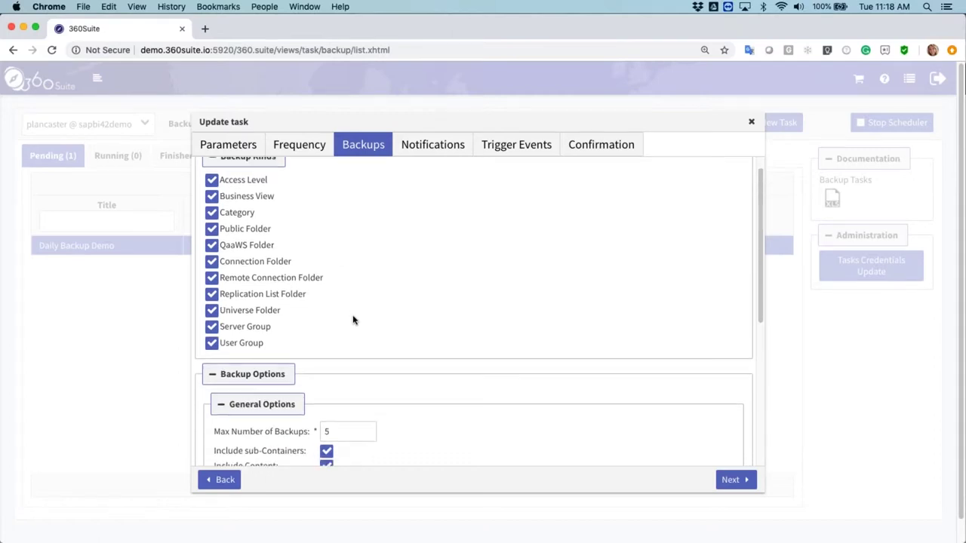
scroll(361, 390, down, 2)
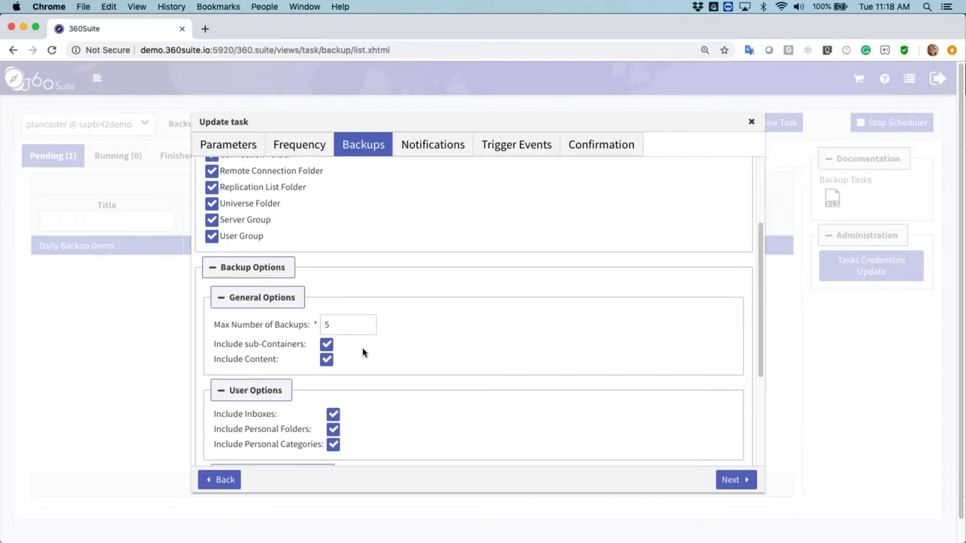
scroll(362, 351, down, 2)
scroll(400, 397, down, 5)
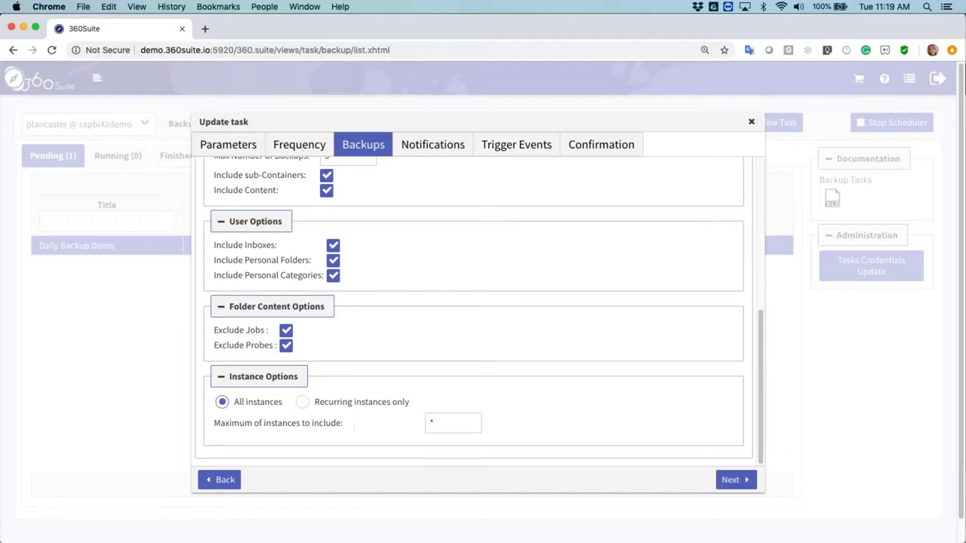
click(436, 146)
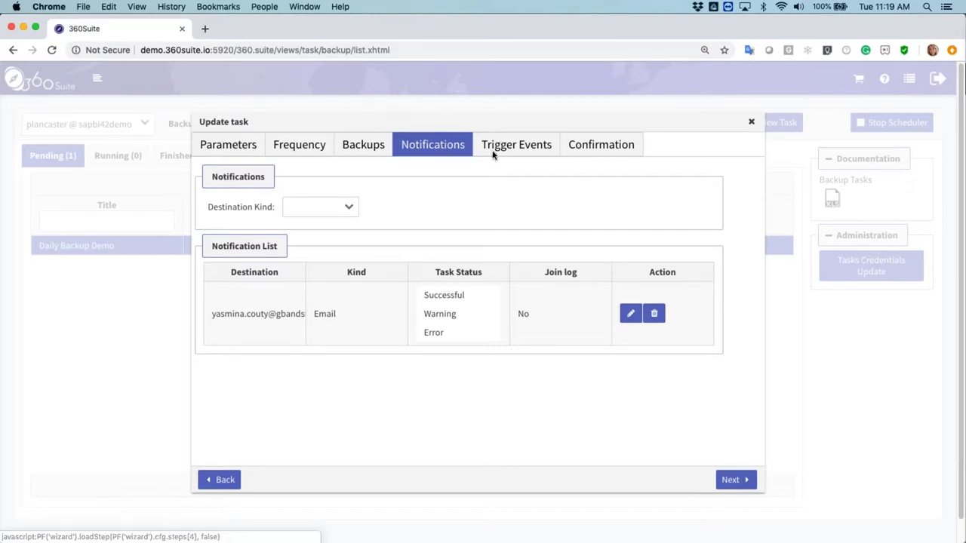
click(751, 122)
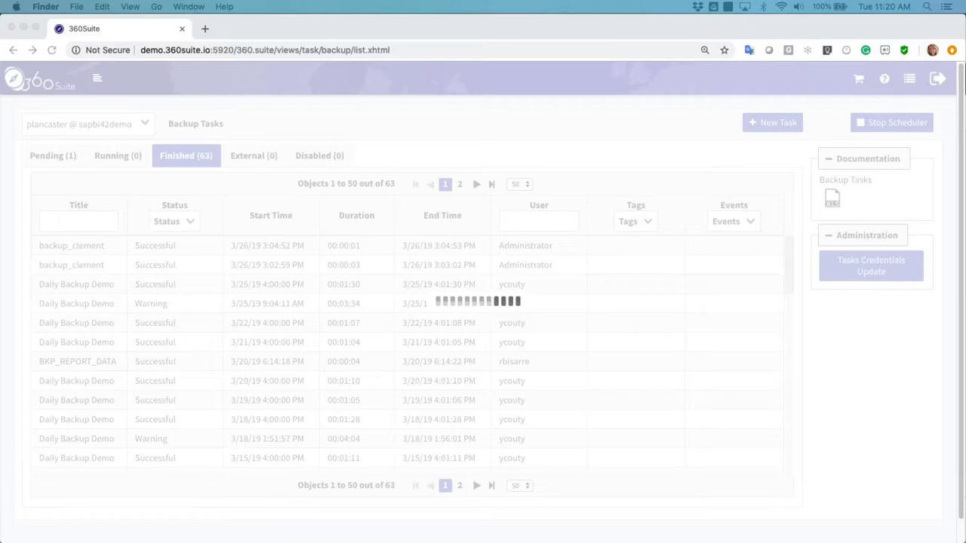
- Switch to the DR_Demo.mp4 video in QuickTime Player and enlarge and reposition its window while it plays
drag(965, 67, 491, 56)
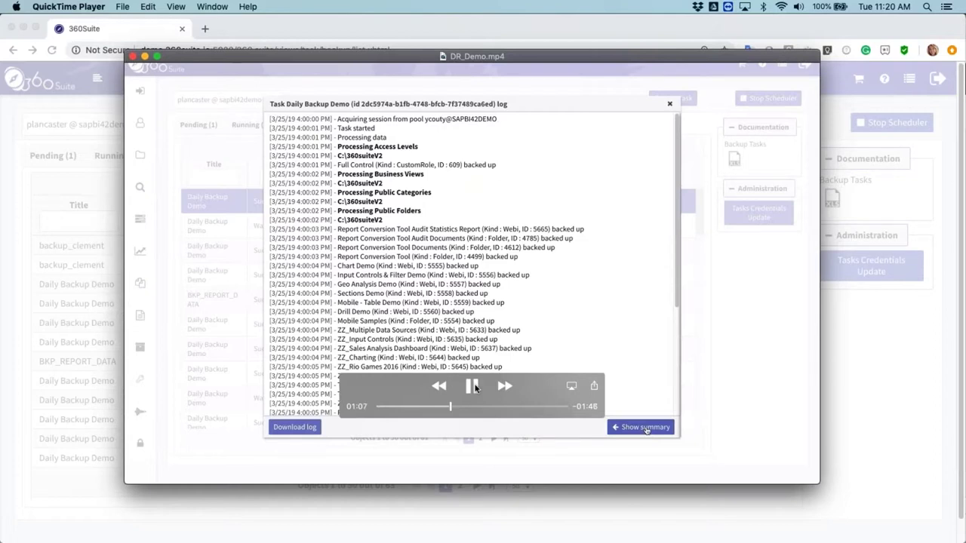
click(472, 387)
click(471, 387)
drag(728, 203, 638, 173)
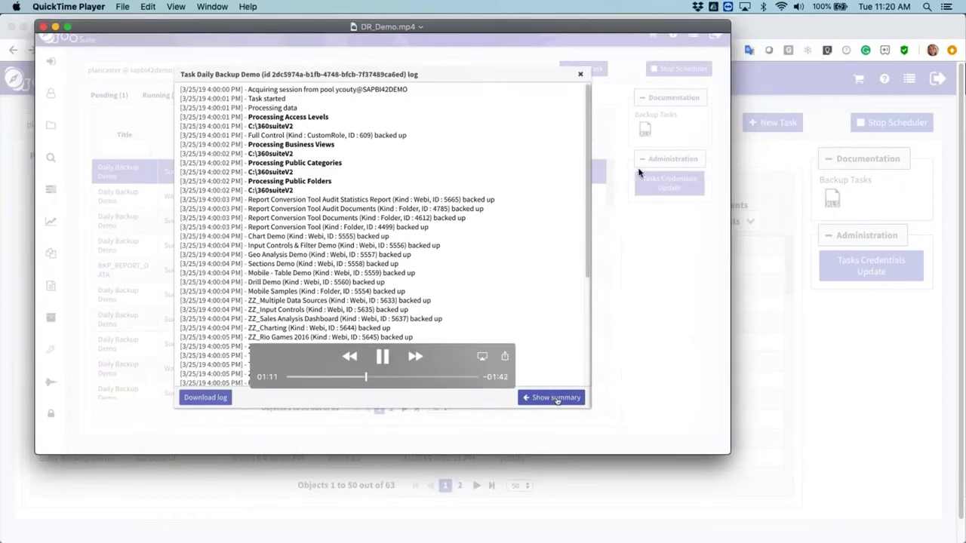
drag(729, 454, 874, 541)
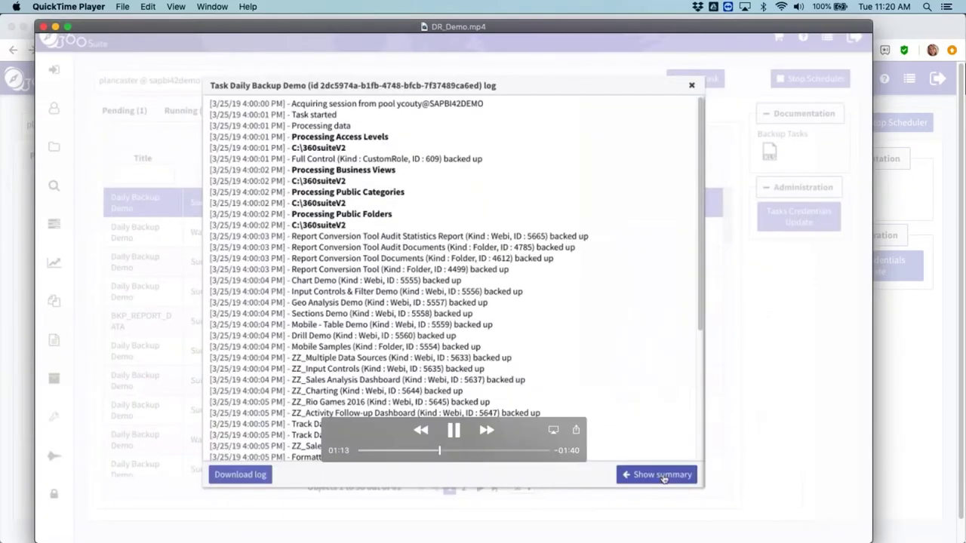
drag(645, 28, 630, 26)
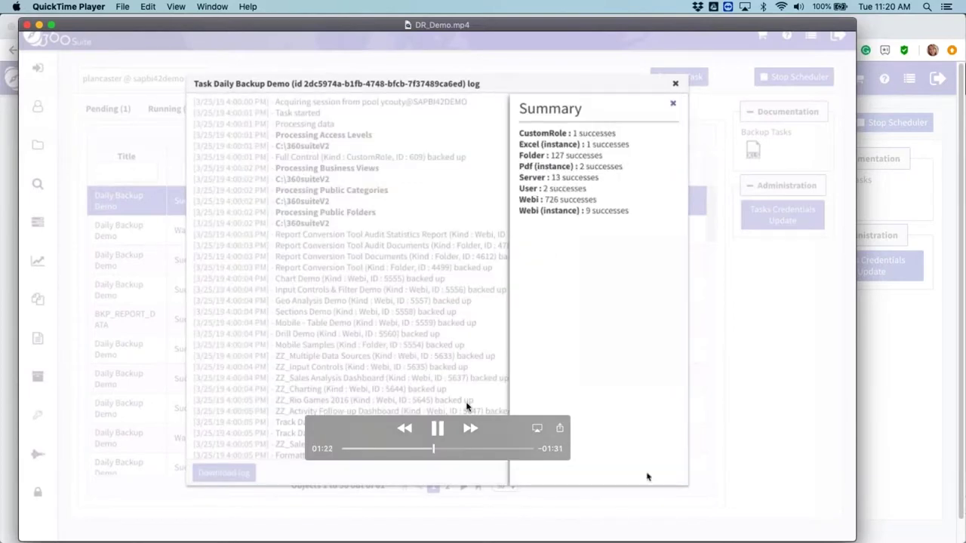
- Pause the video on the backup log summary to examine it, resume playback and readjust the player window
key(space)
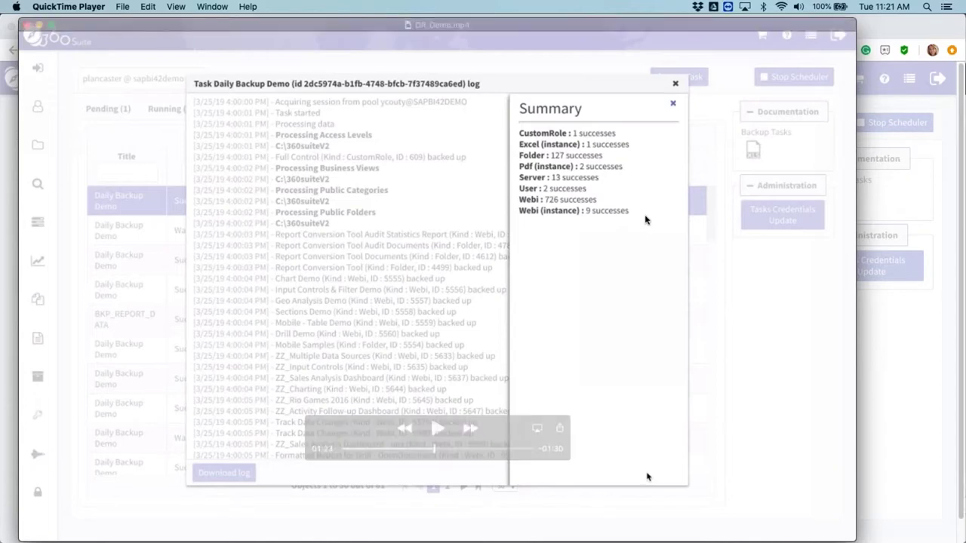
click(438, 429)
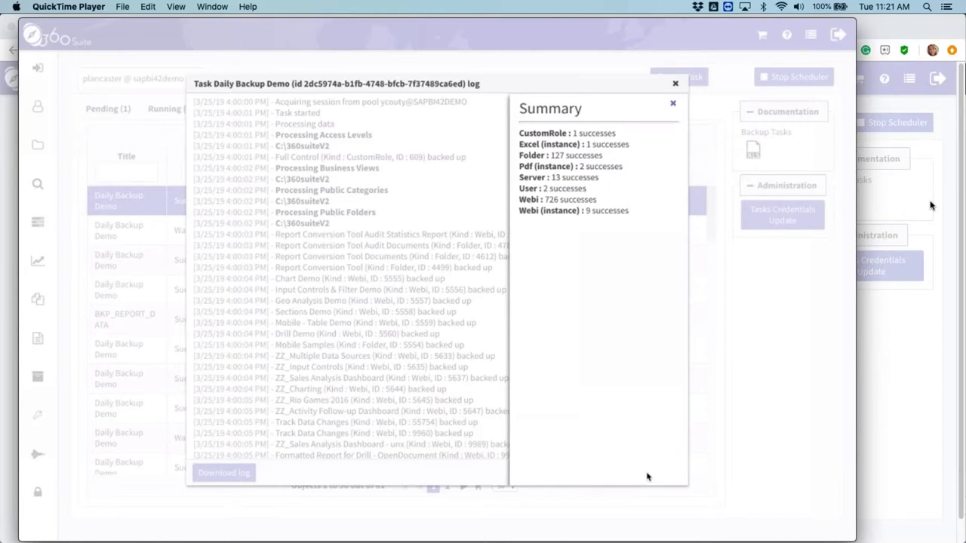
mouse_move(614, 75)
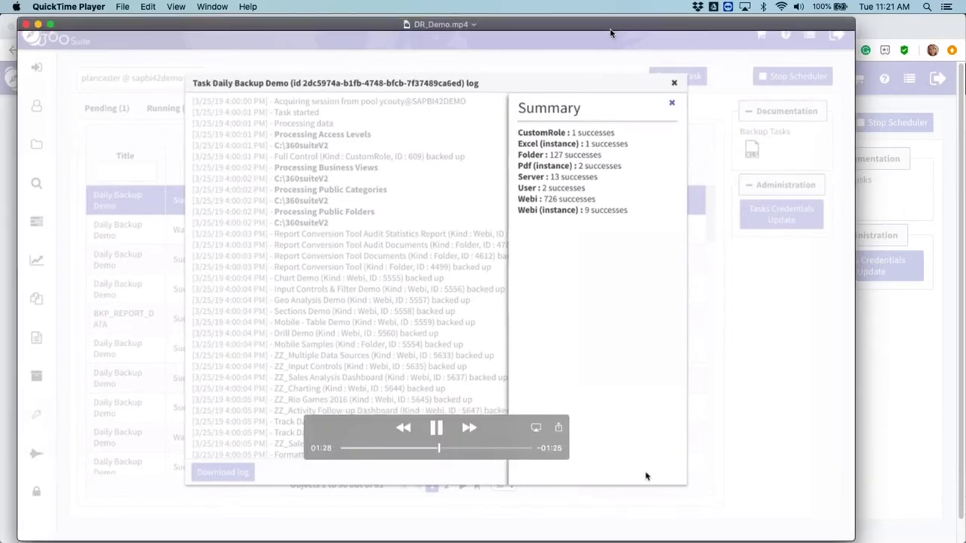
drag(611, 33, 593, 30)
drag(836, 532, 892, 540)
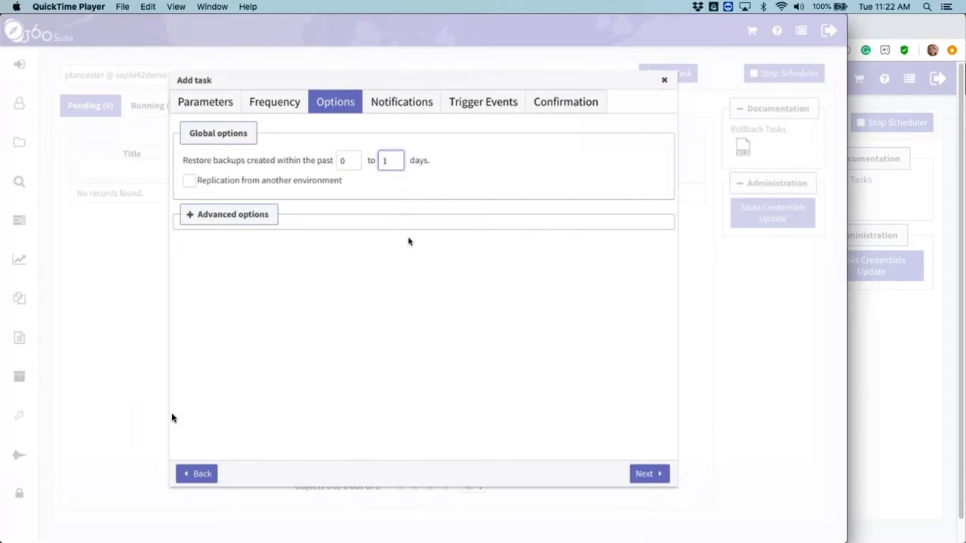
- Pause and resume the video to examine the rollback task's restore period, replication source cluster and advanced Server Groups options
key(space)
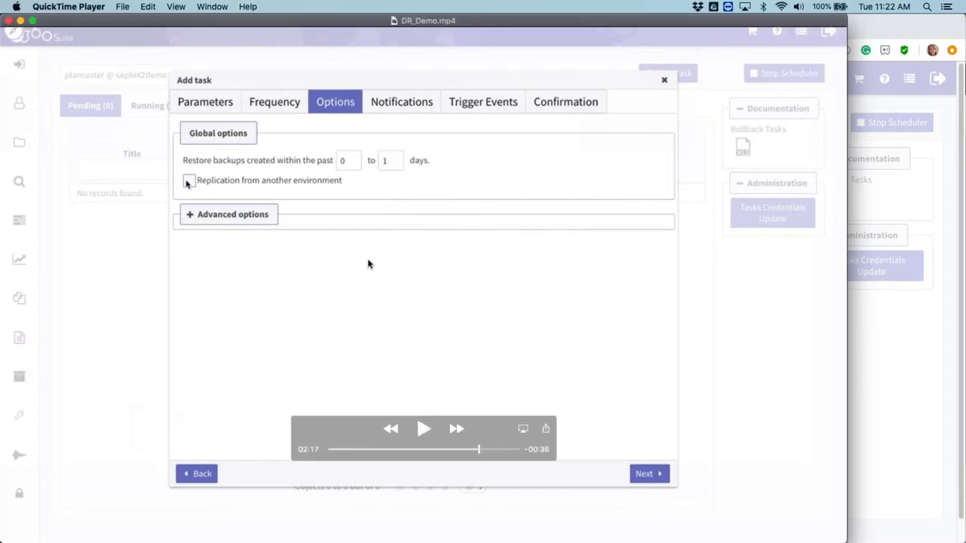
click(420, 428)
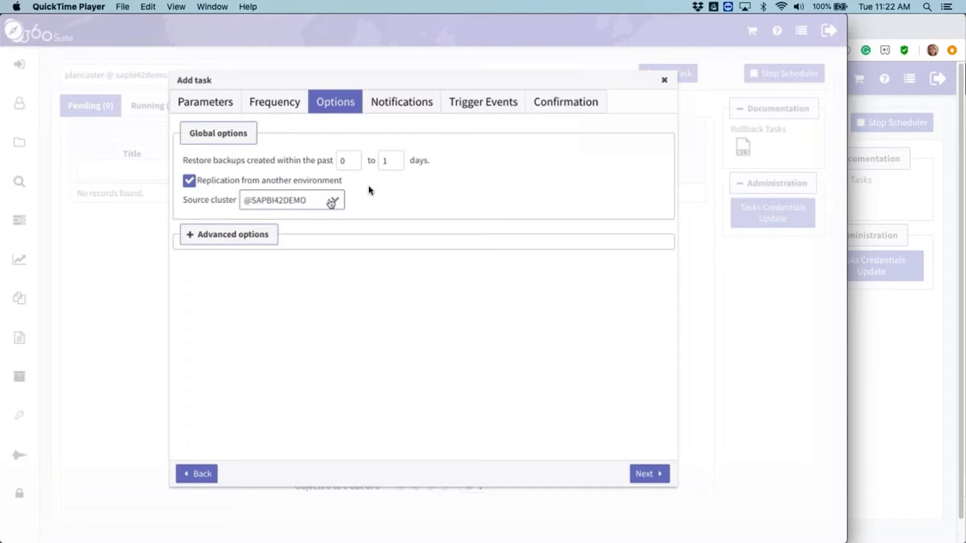
mouse_move(466, 264)
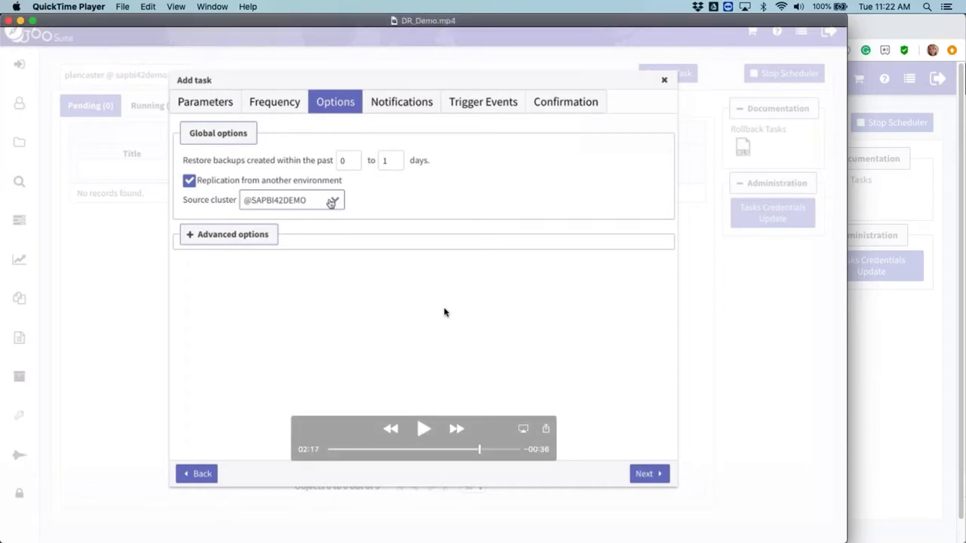
click(424, 430)
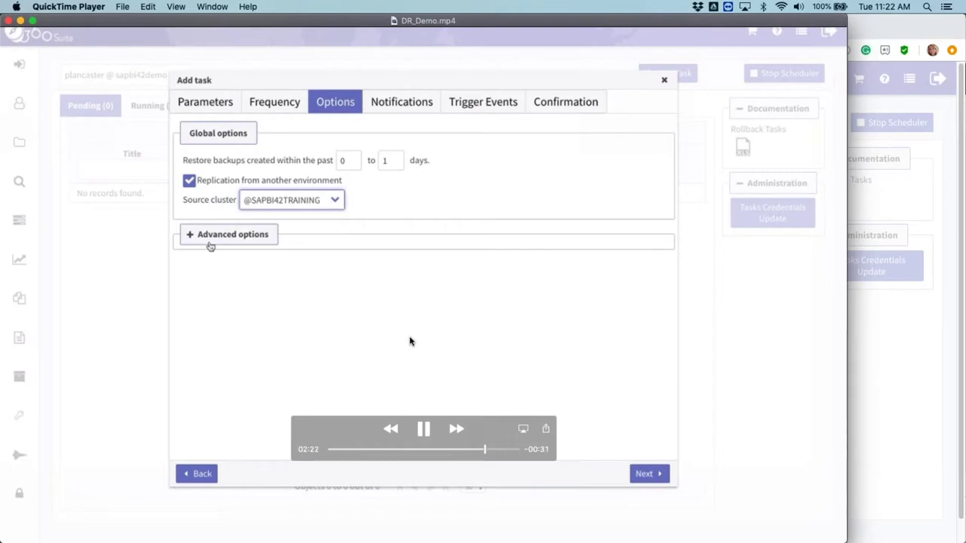
click(422, 432)
click(420, 429)
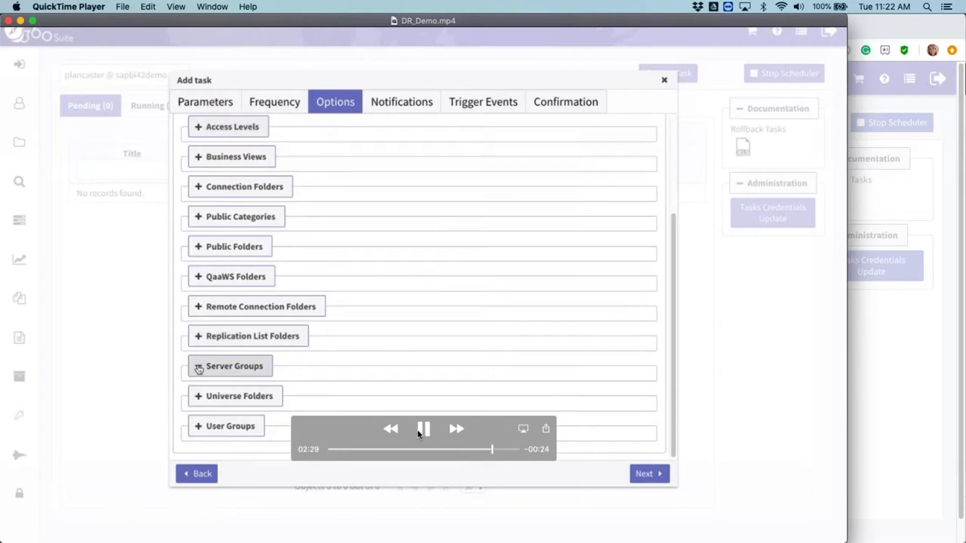
click(423, 431)
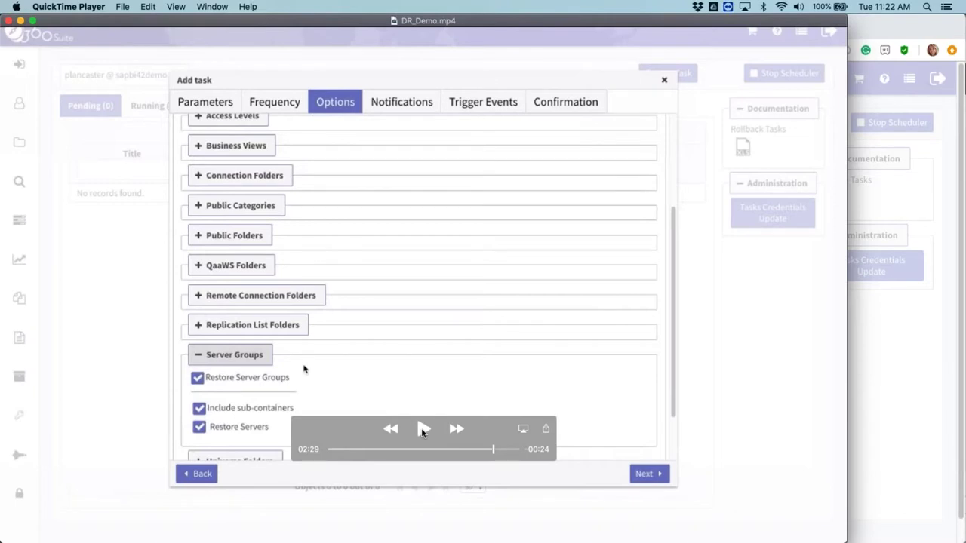
click(423, 429)
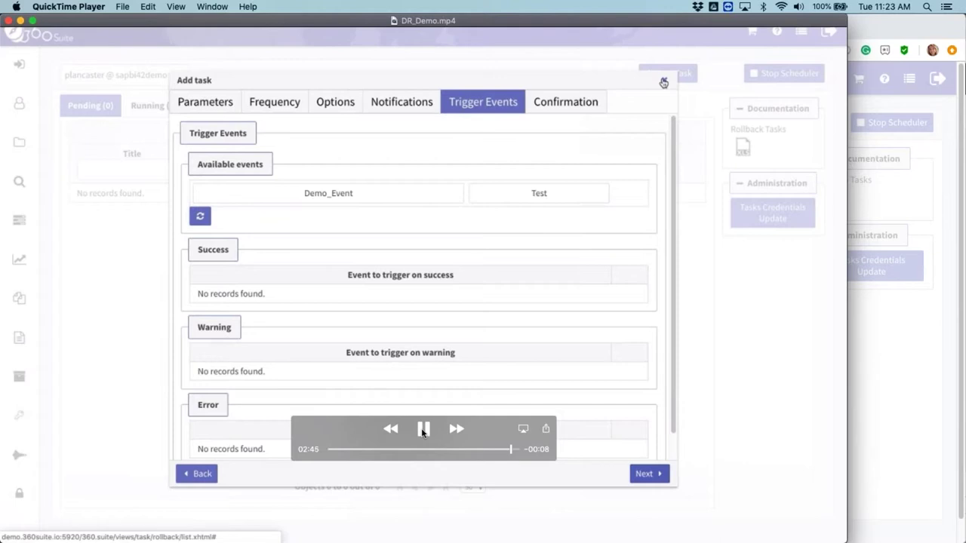
- Pause the video at the rollback task's trigger events and switch to the Disaster Recovery with 360Suite presentation in PowerPoint
click(422, 431)
mouse_move(442, 526)
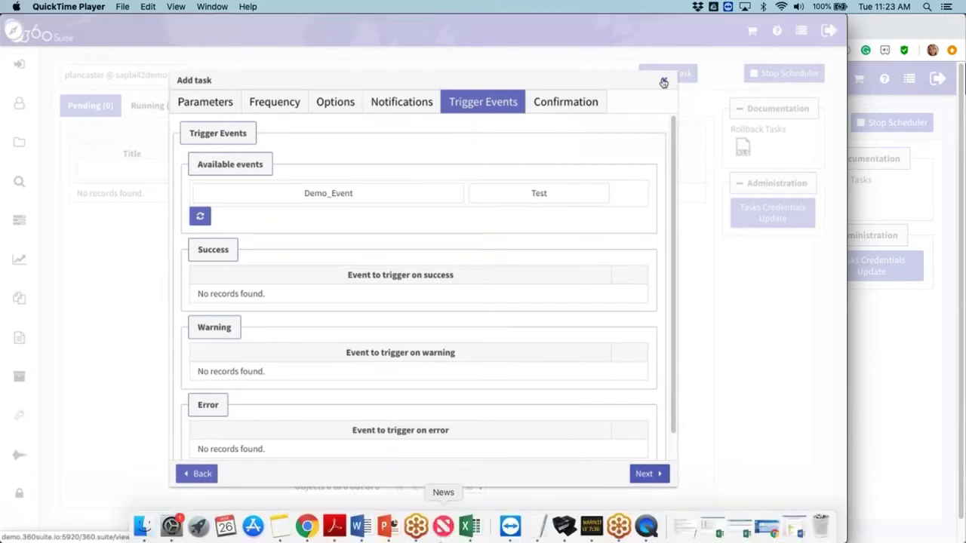
click(384, 526)
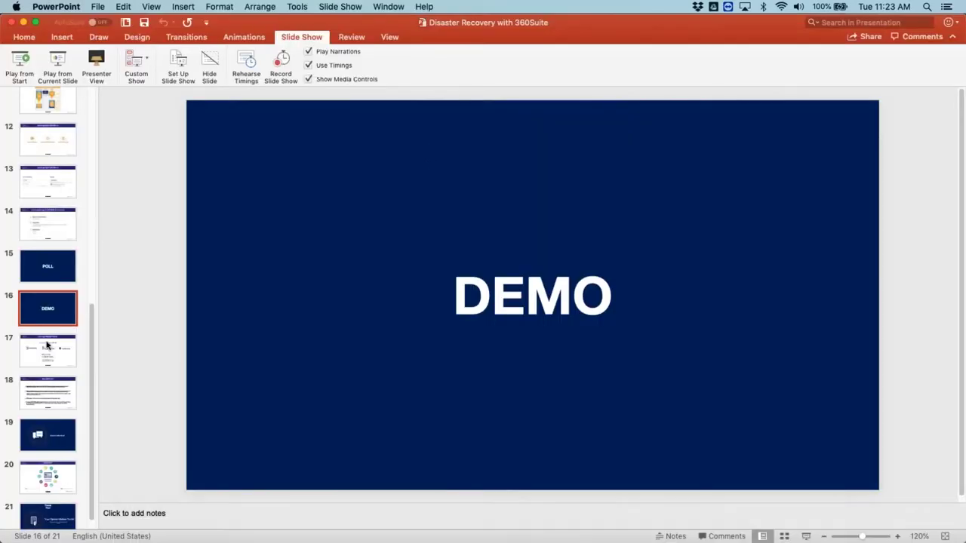
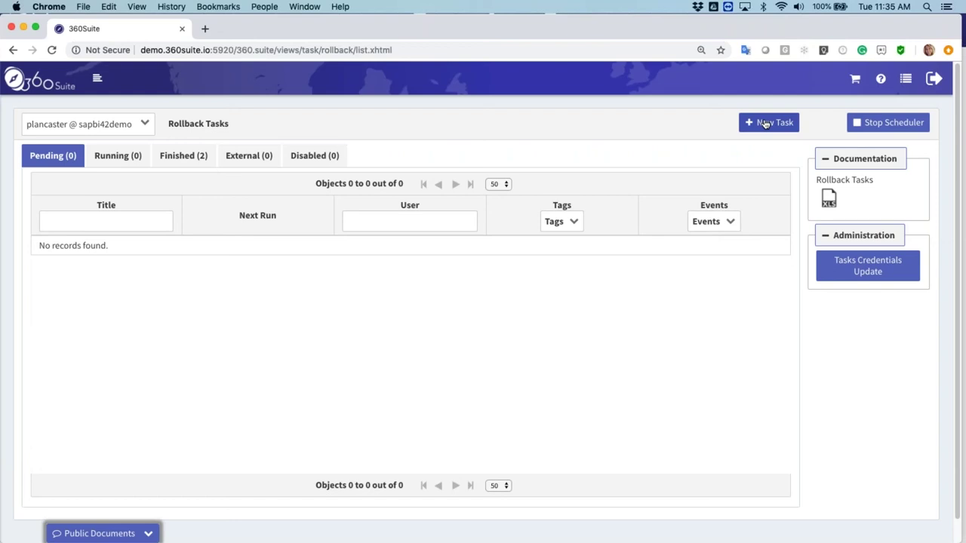
- Create a new rollback task titled Rollback Users, keep the Static frequency with Run set to Now, and advance to its restore options
click(766, 123)
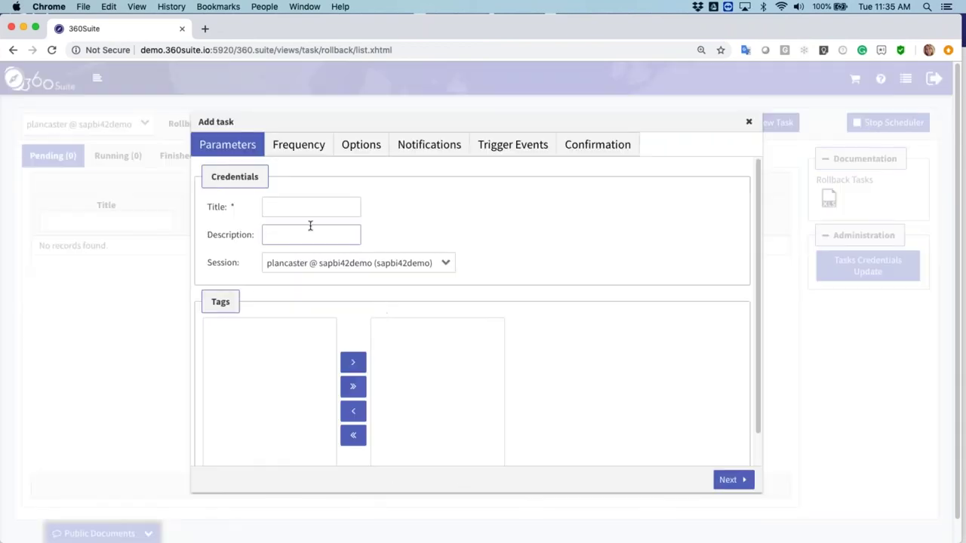
click(302, 208)
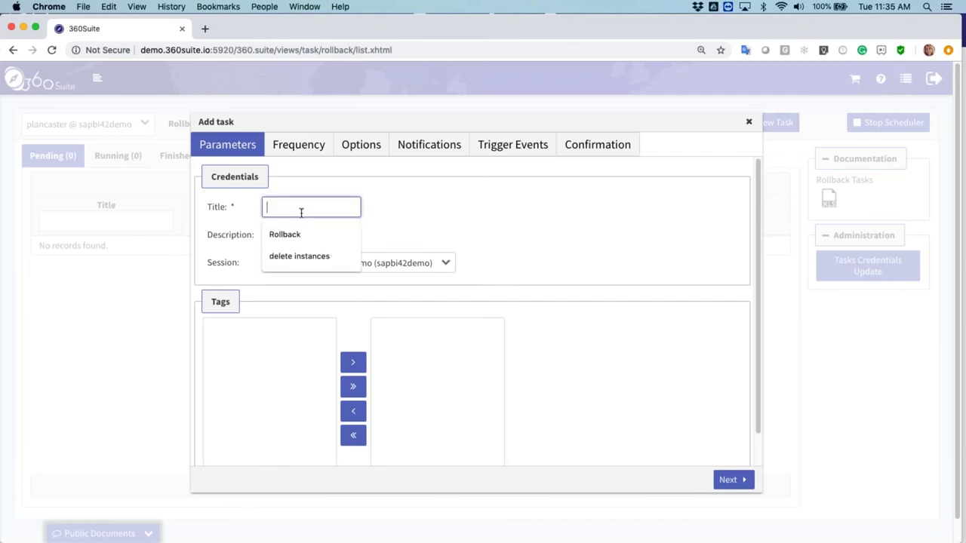
text(Rollback)
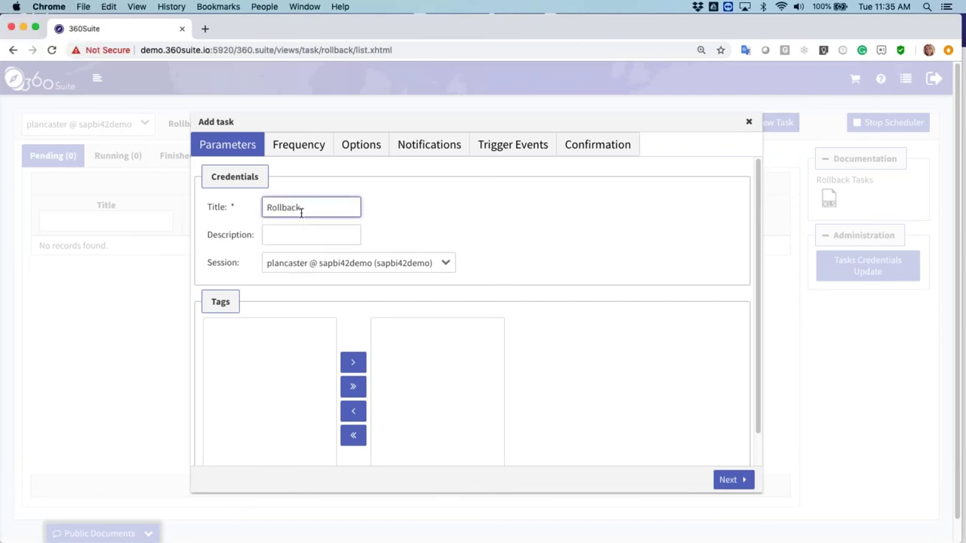
text( Users)
click(729, 481)
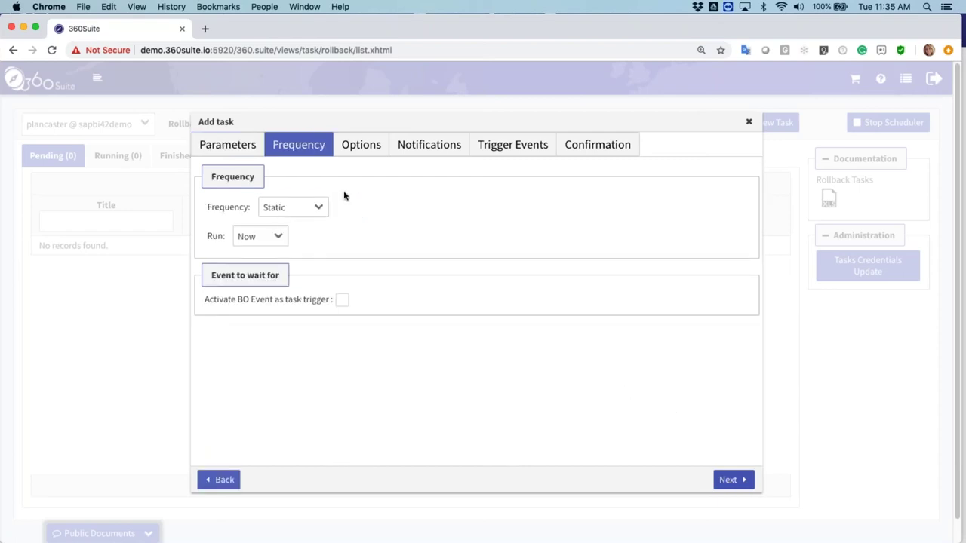
click(729, 481)
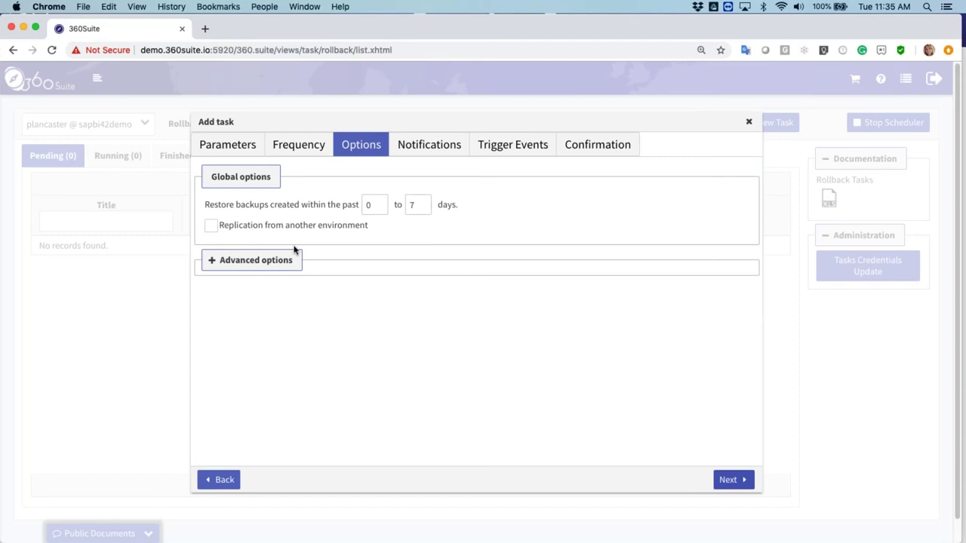
- Expand the rollback task's advanced User Groups options and their Users sub-options to review what gets restored
click(214, 262)
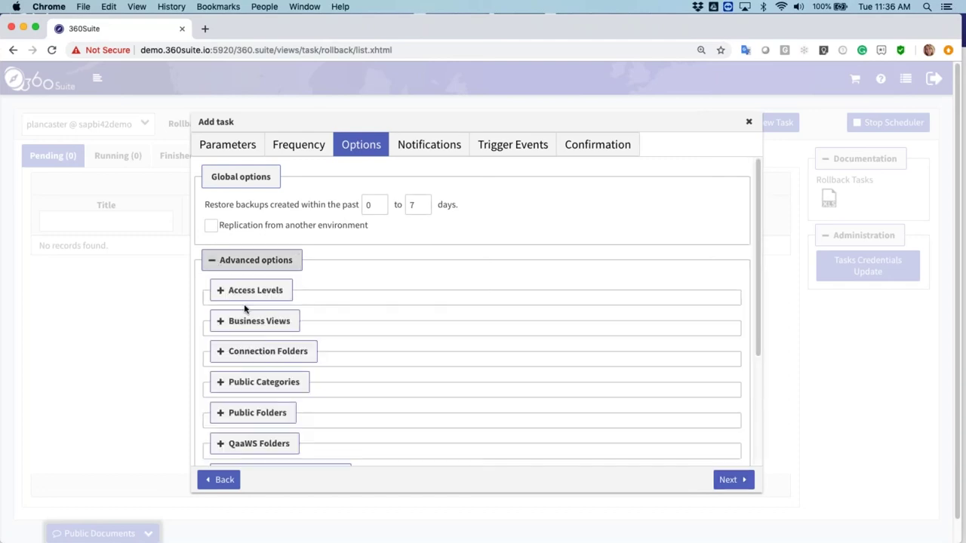
scroll(244, 309, down, 2)
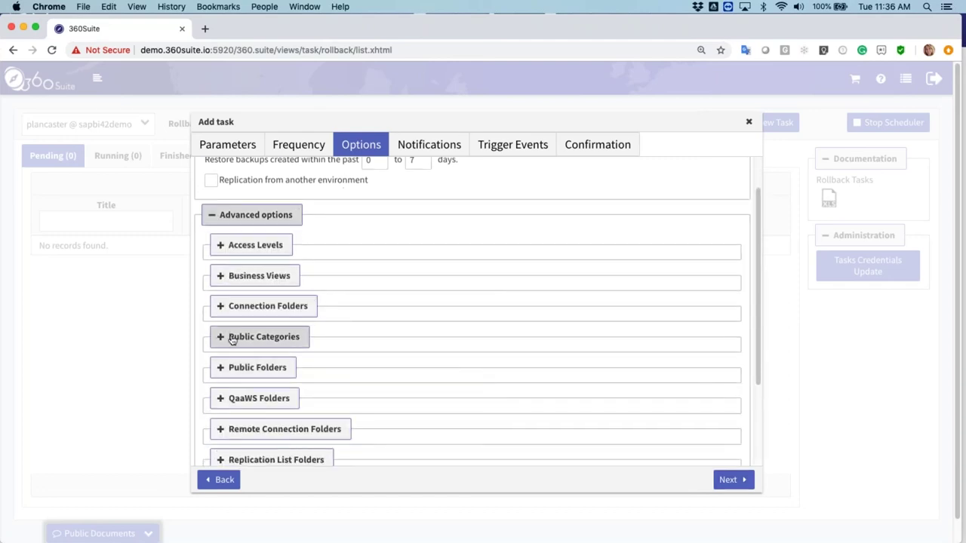
scroll(230, 340, down, 5)
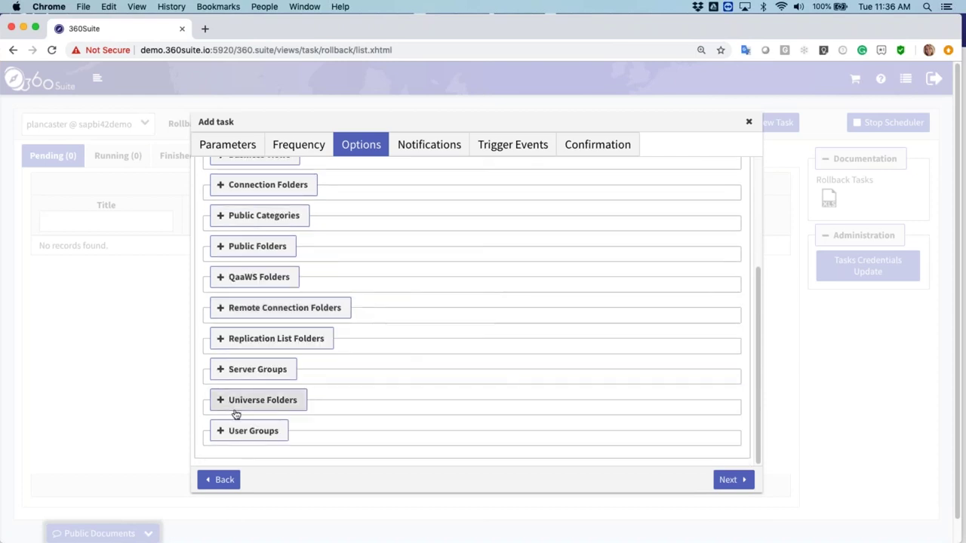
click(241, 431)
scroll(292, 339, down, 5)
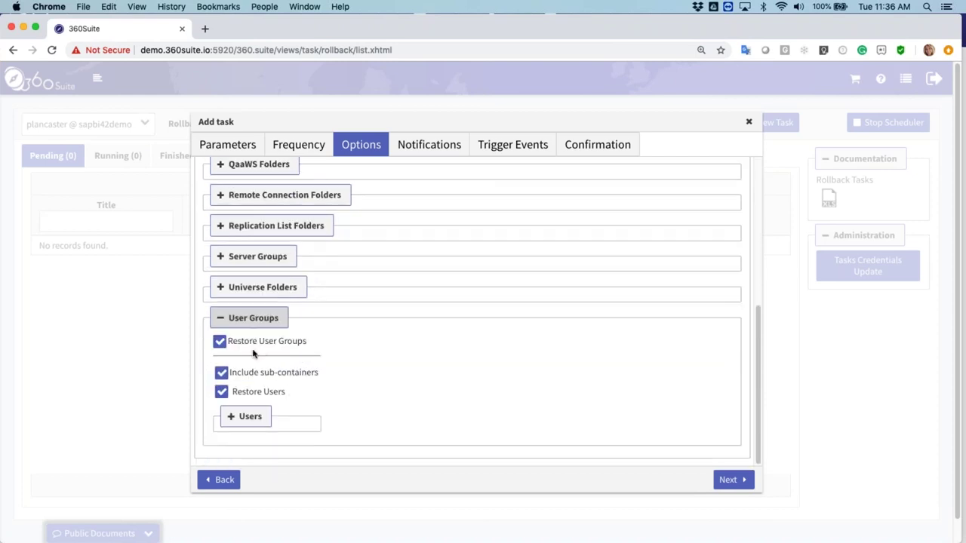
scroll(272, 391, down, 2)
click(235, 419)
scroll(297, 401, down, 4)
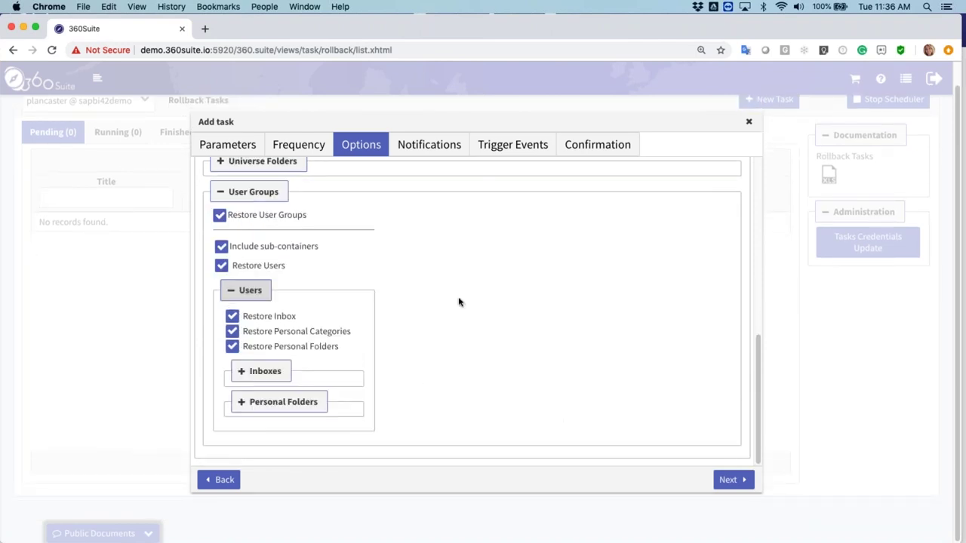
- Exclude Access Levels, Business Views and Connection Folders from the restore and expand the Public Categories options
scroll(355, 290, up, 10)
click(215, 295)
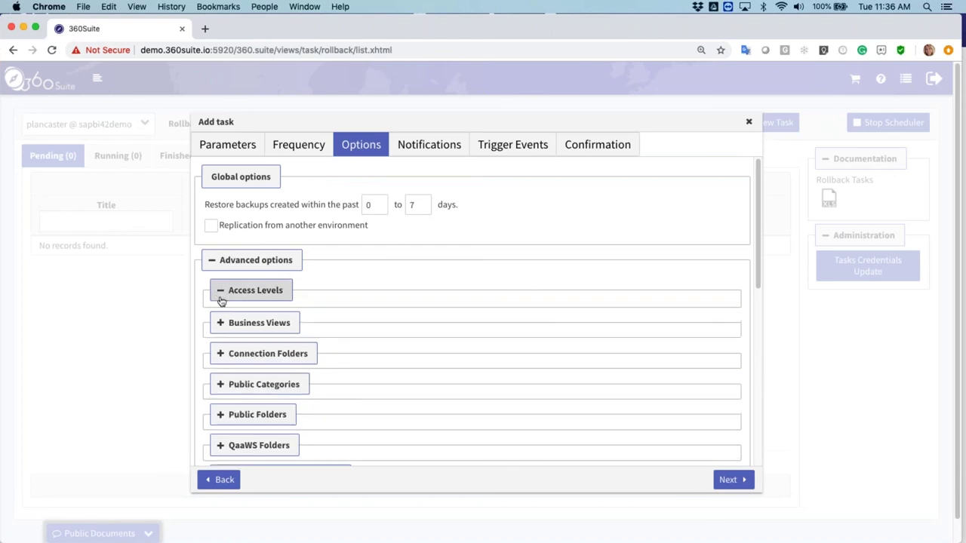
click(219, 352)
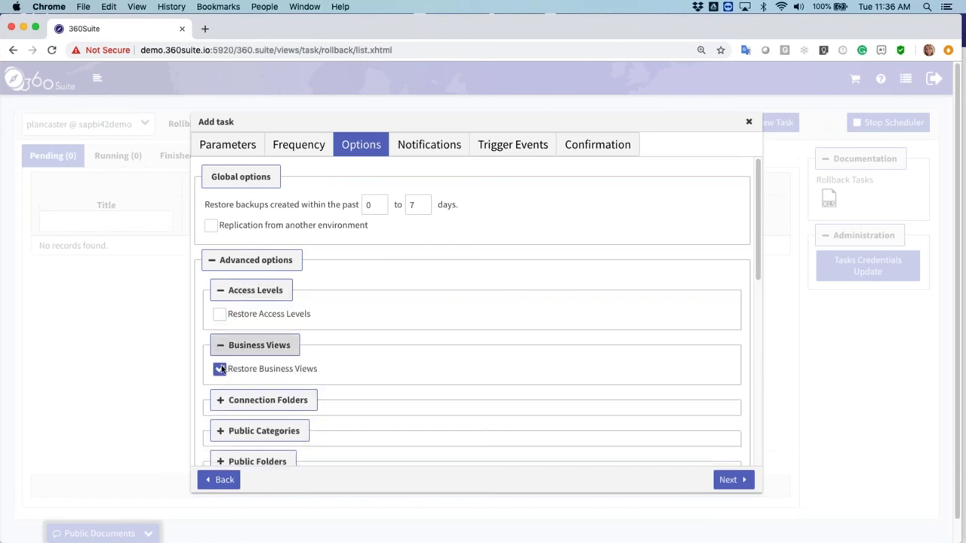
scroll(223, 355, down, 3)
click(221, 270)
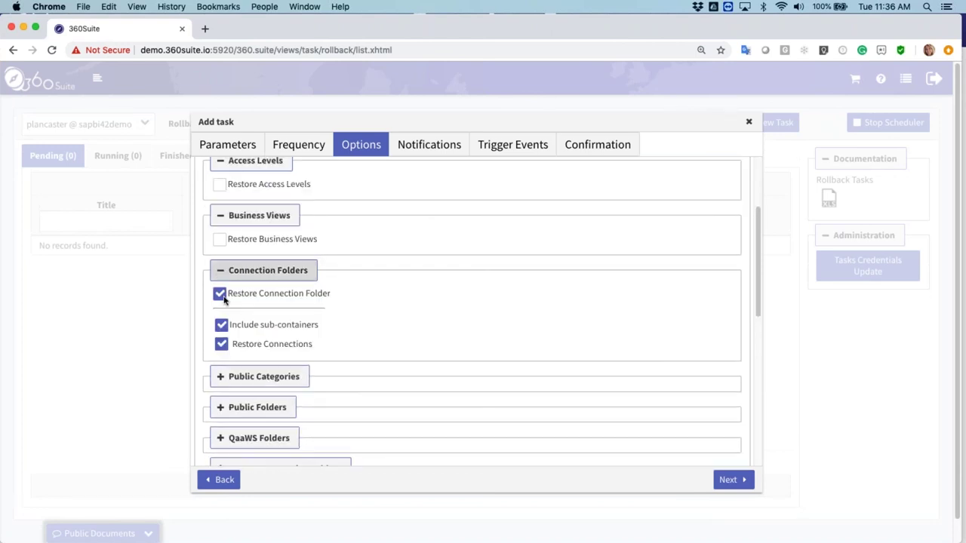
click(219, 291)
click(219, 350)
scroll(234, 345, down, 10)
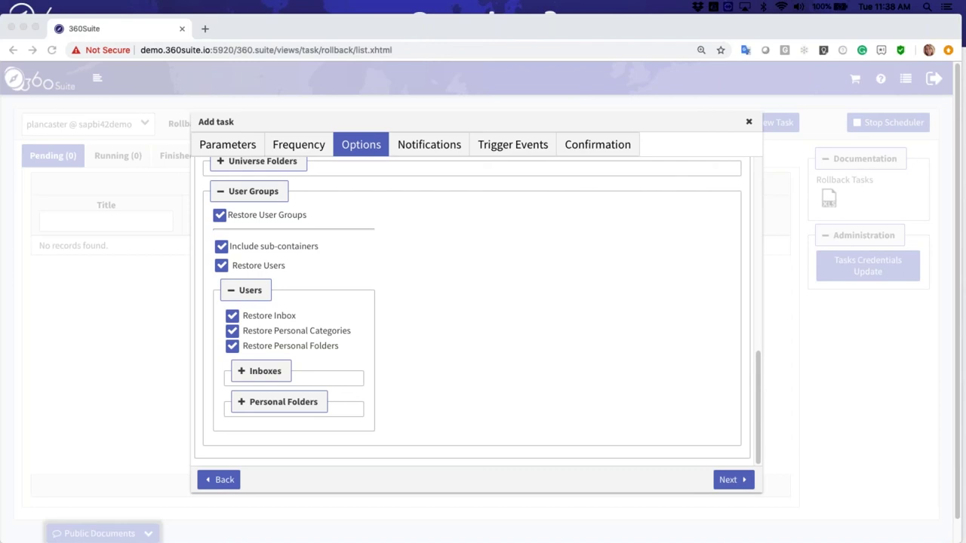
- Switch to the PowerPoint slide show at its closing Questions? slide
mouse_move(531, 542)
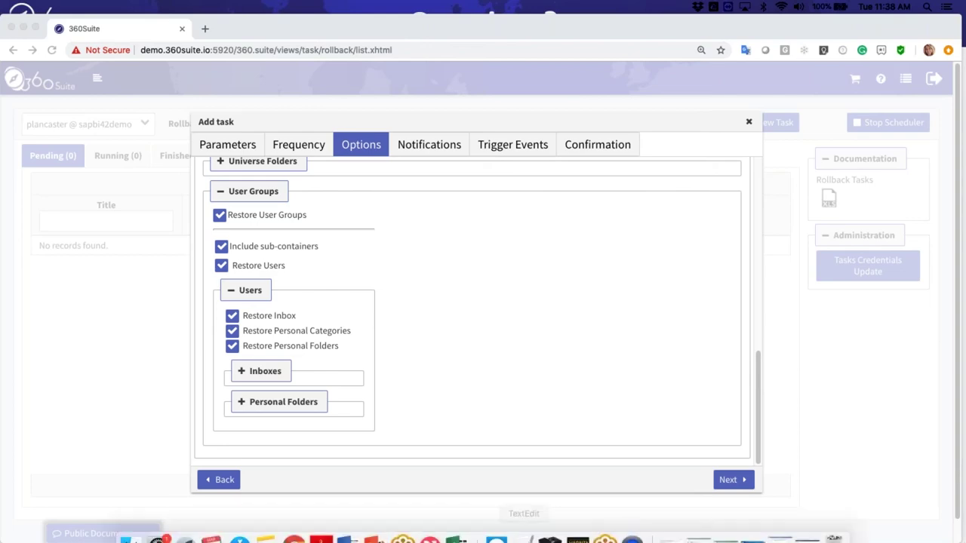
click(372, 529)
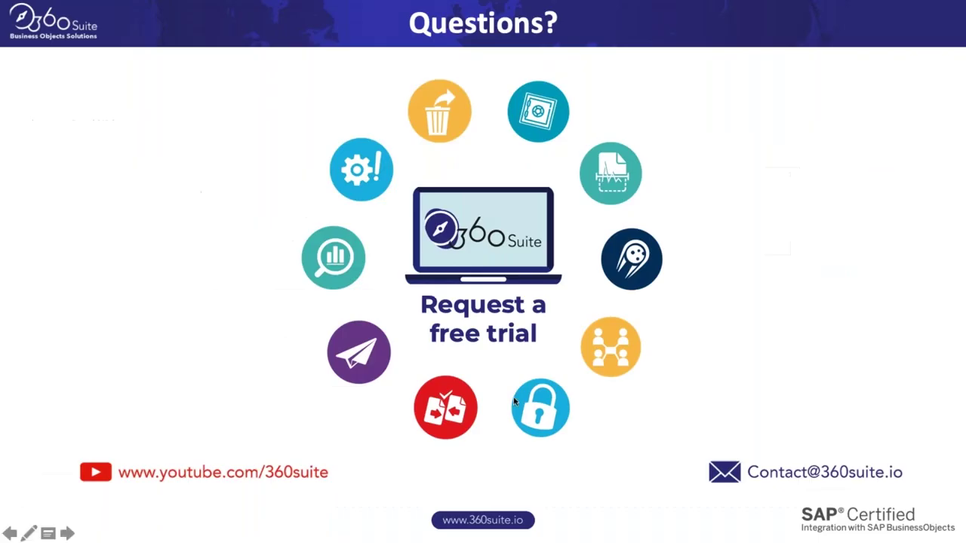